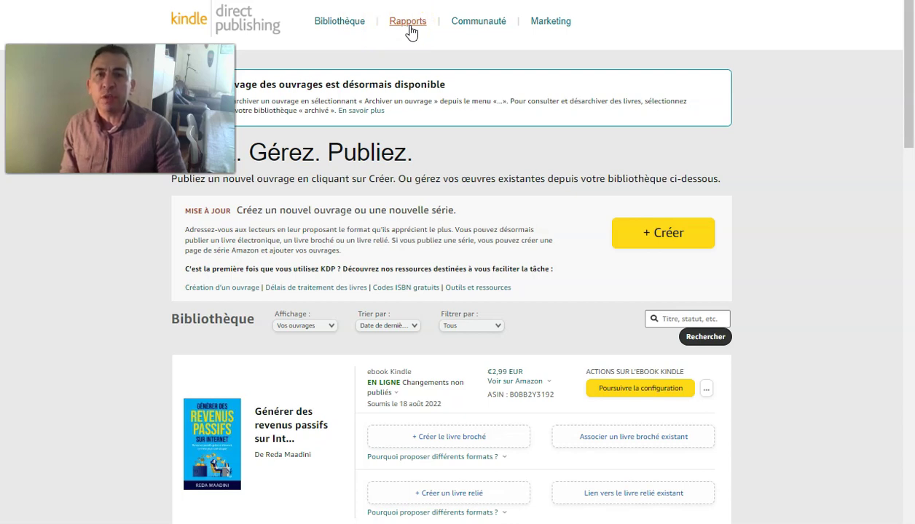
Look through the Reports, Community and Marketing pages of Kindle Direct Publishing
left_click(408, 22)
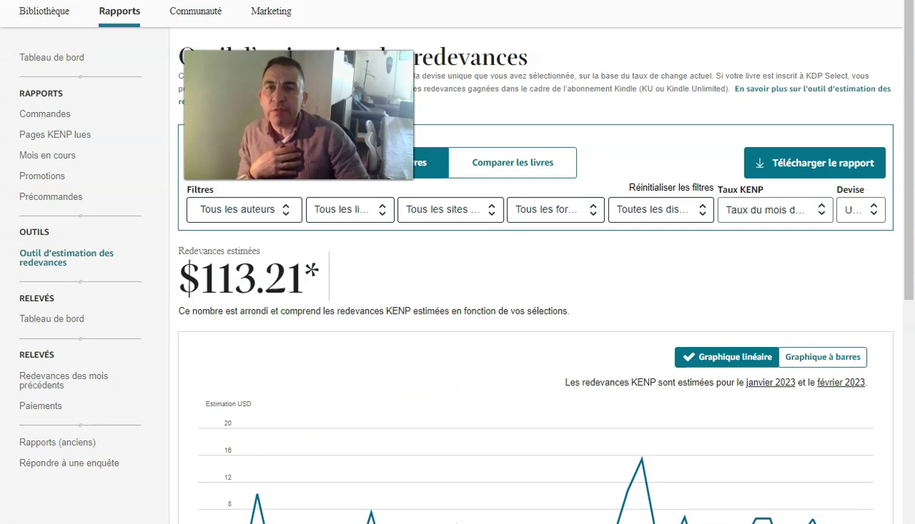
left_click(193, 15)
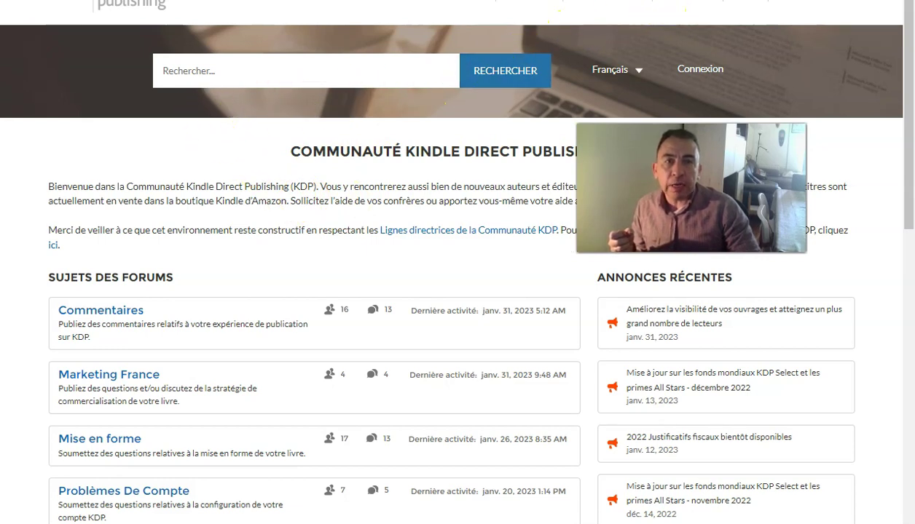
left_click(619, 0)
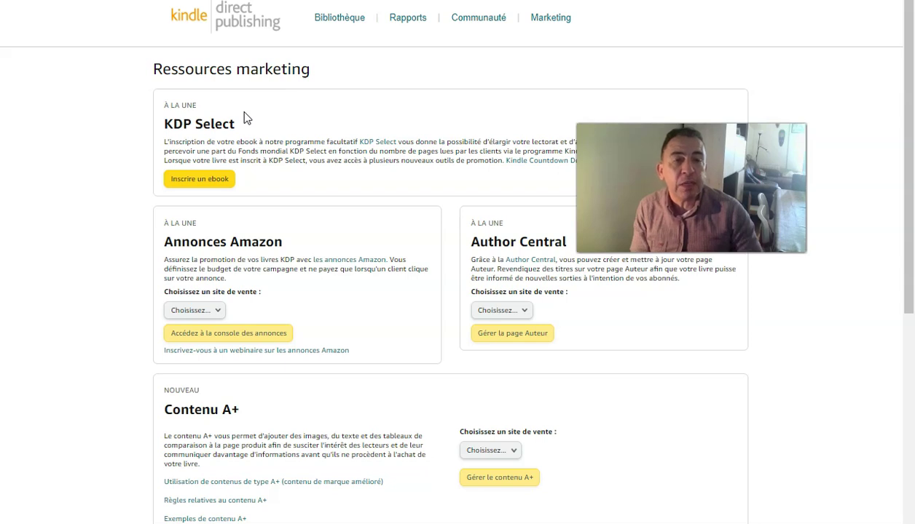
left_click(467, 1)
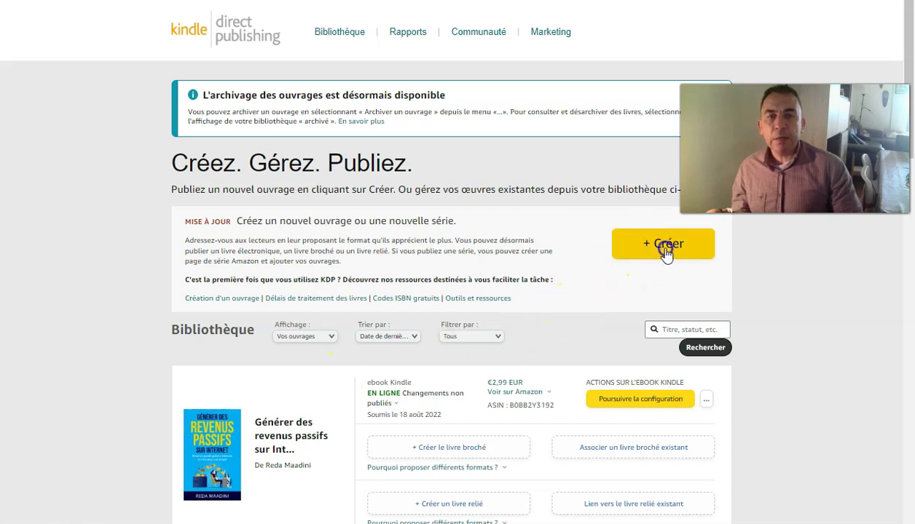
Open the ebook setup and examine its language, title, series, edition number, author, contributors and description sections
left_click(663, 252)
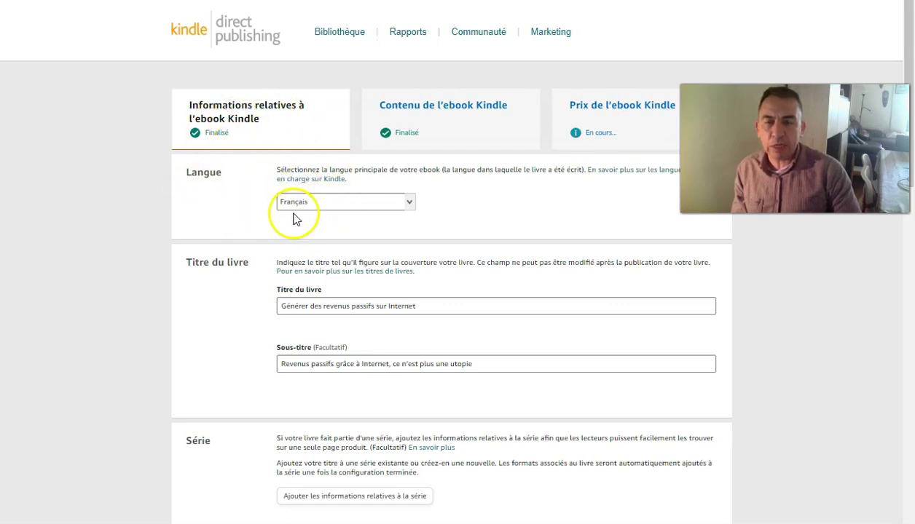
scroll(392, 280, "down", 1)
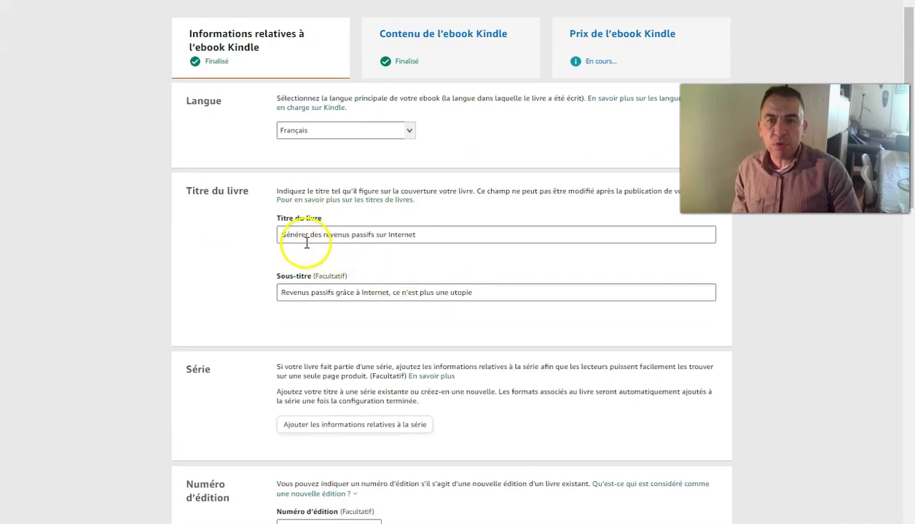
scroll(346, 259, "down", 2)
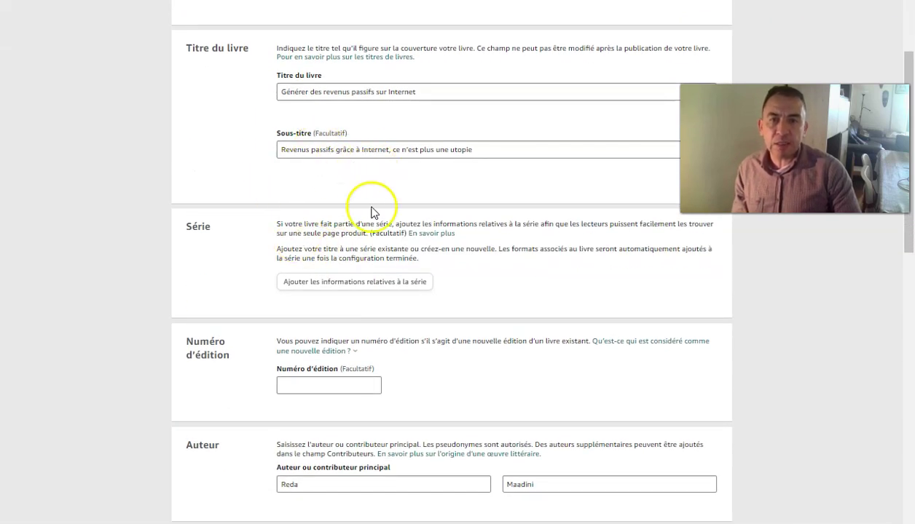
scroll(331, 246, "down", 1)
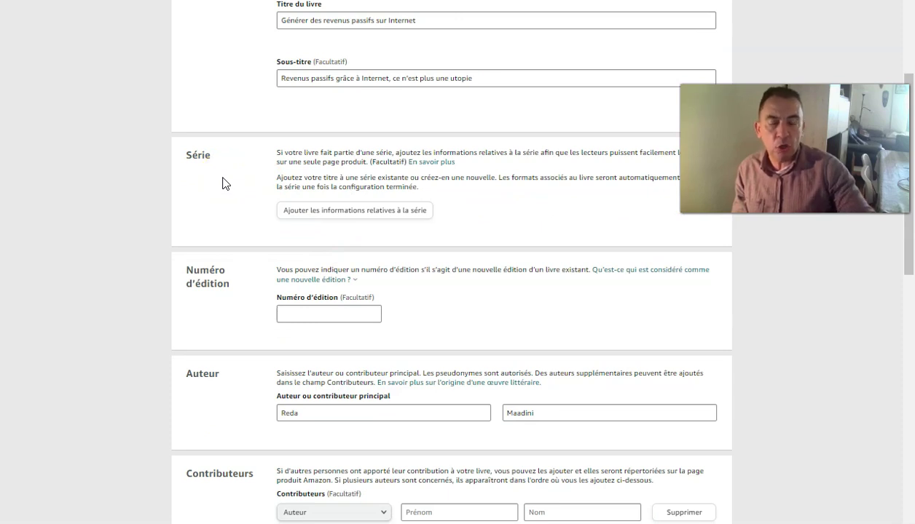
scroll(222, 188, "down", 1)
scroll(223, 188, "down", 1)
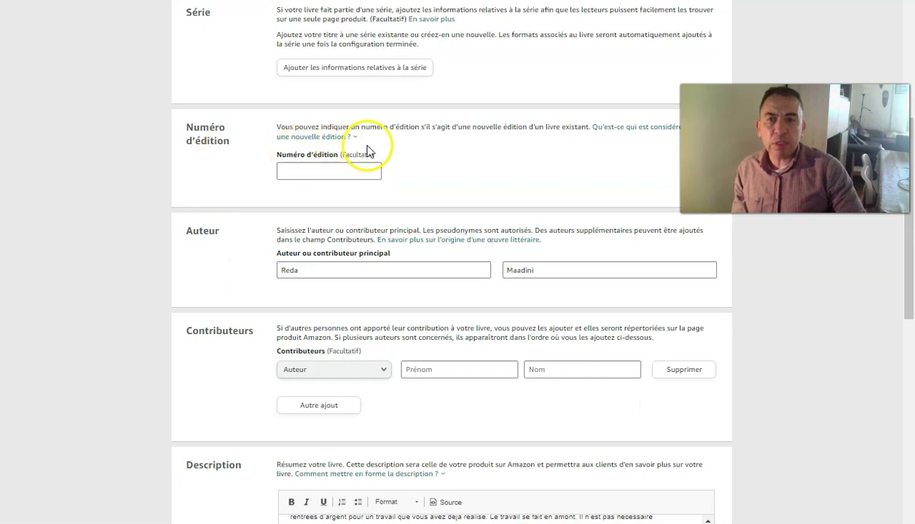
scroll(362, 159, "down", 2)
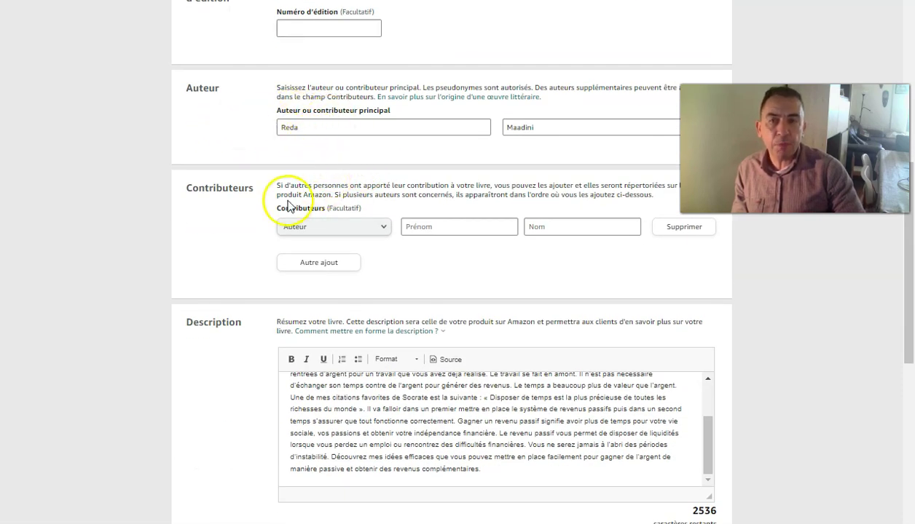
scroll(255, 222, "down", 2)
scroll(508, 325, "up", 2)
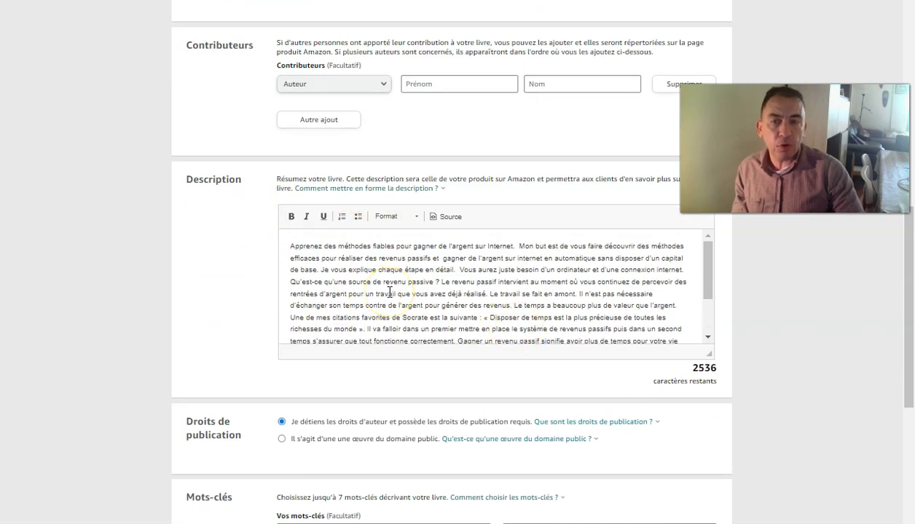
scroll(389, 292, "down", 3)
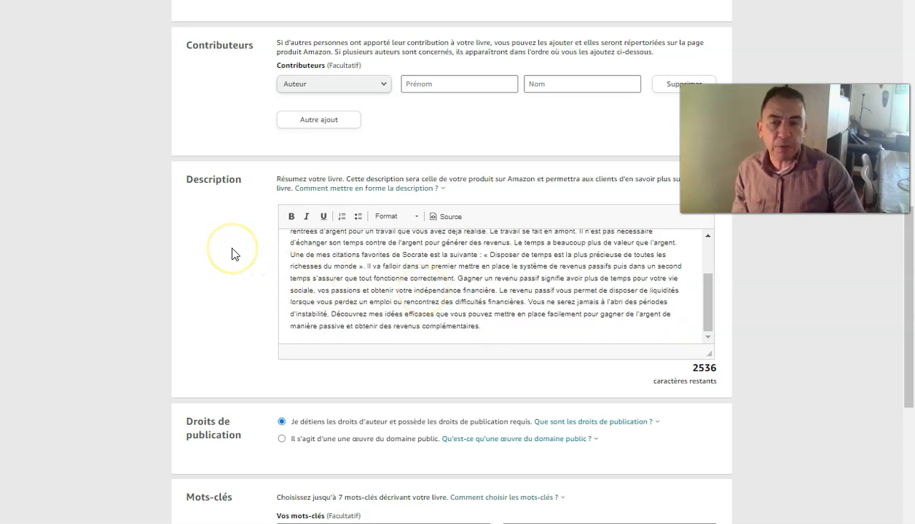
Examine the ebook's publishing rights and keywords, and view the selectable categories without changing them
scroll(232, 253, "down", 1)
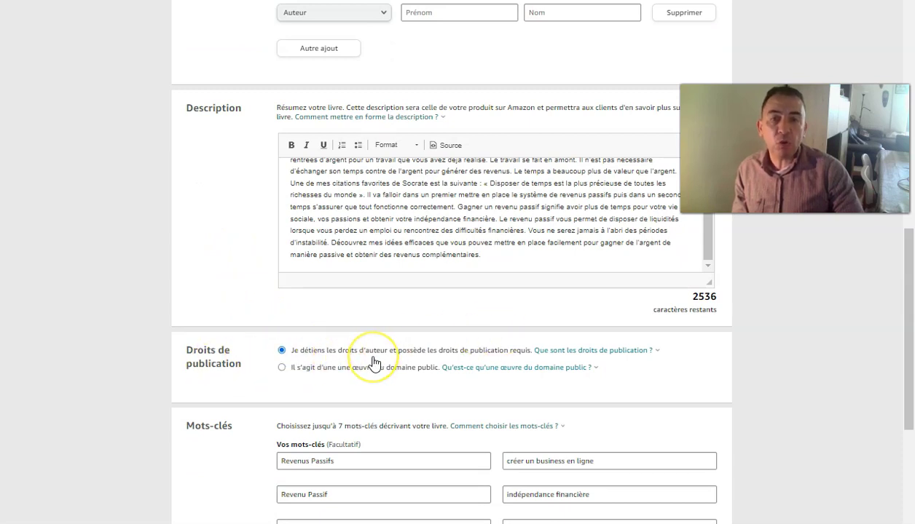
right_click(532, 324)
left_click(468, 318)
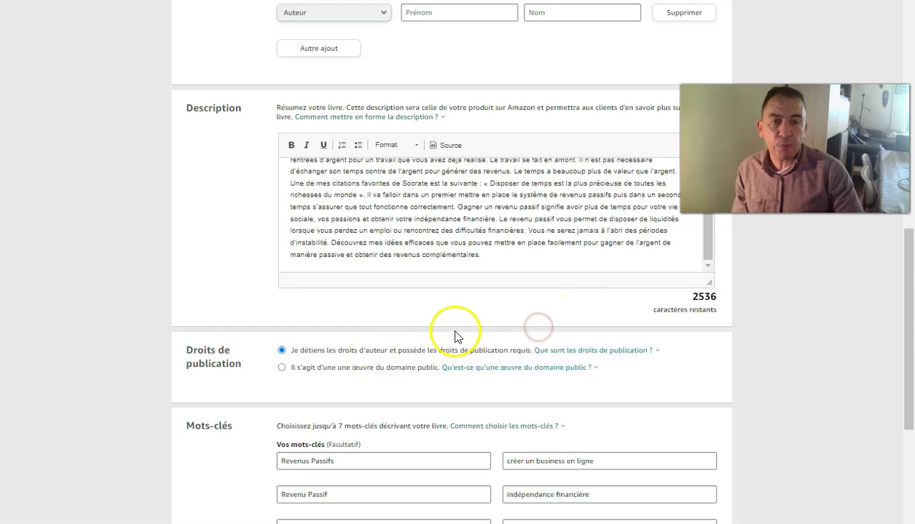
scroll(468, 319, "down", 2)
scroll(470, 318, "down", 2)
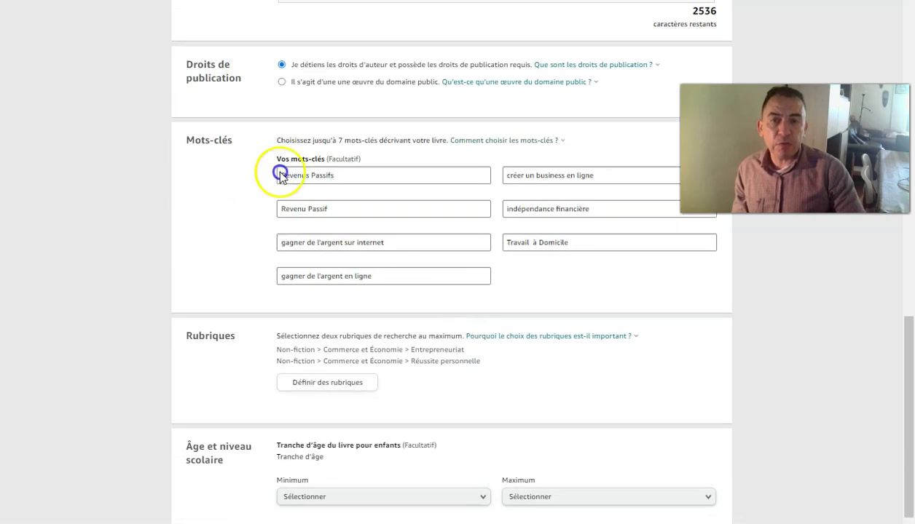
left_click(414, 204)
scroll(373, 279, "down", 2)
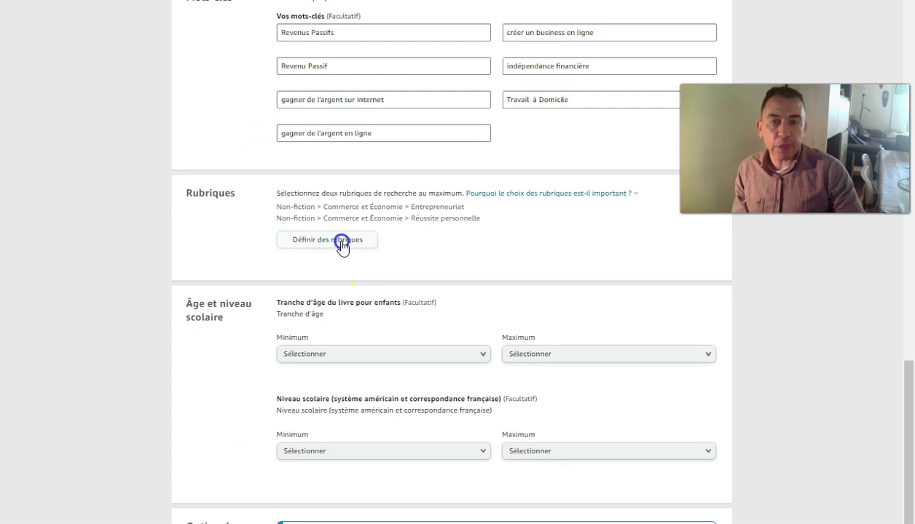
left_click(335, 238)
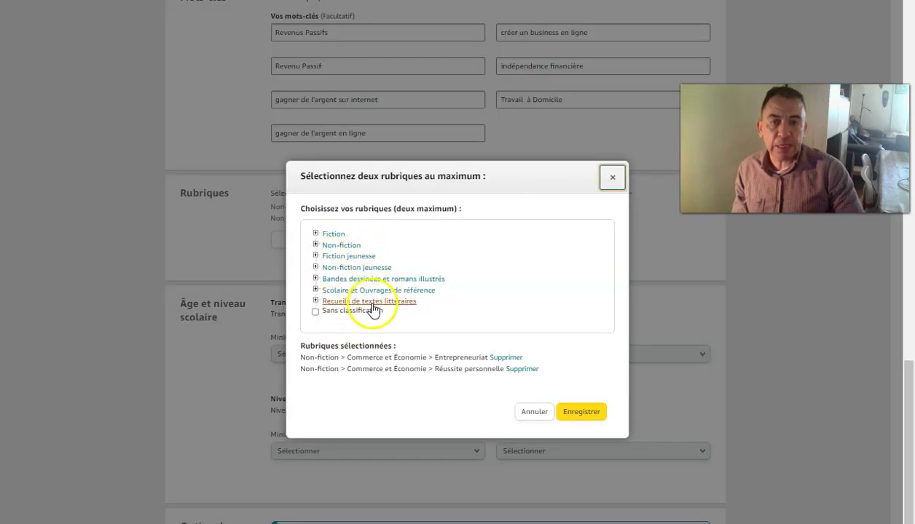
left_click(614, 178)
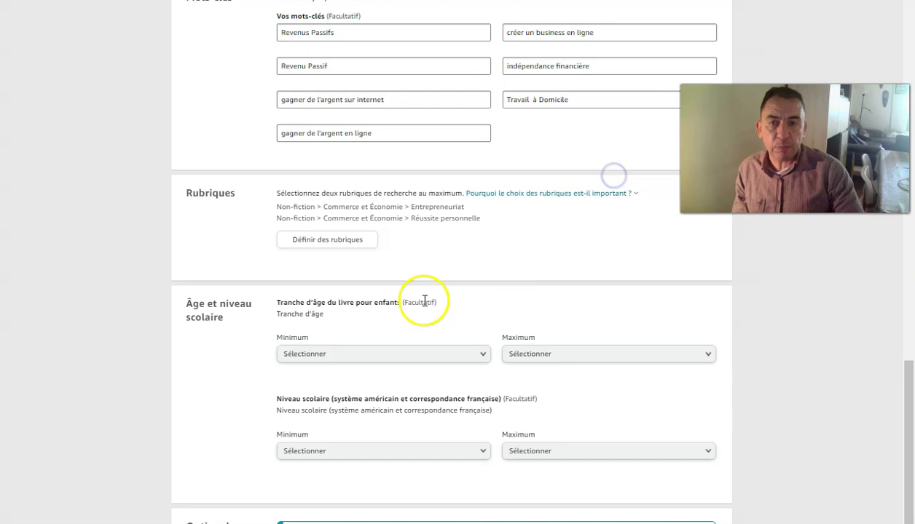
Save the ebook details, continue to its content stage and look over the manuscript and cover sections
scroll(408, 300, "down", 2)
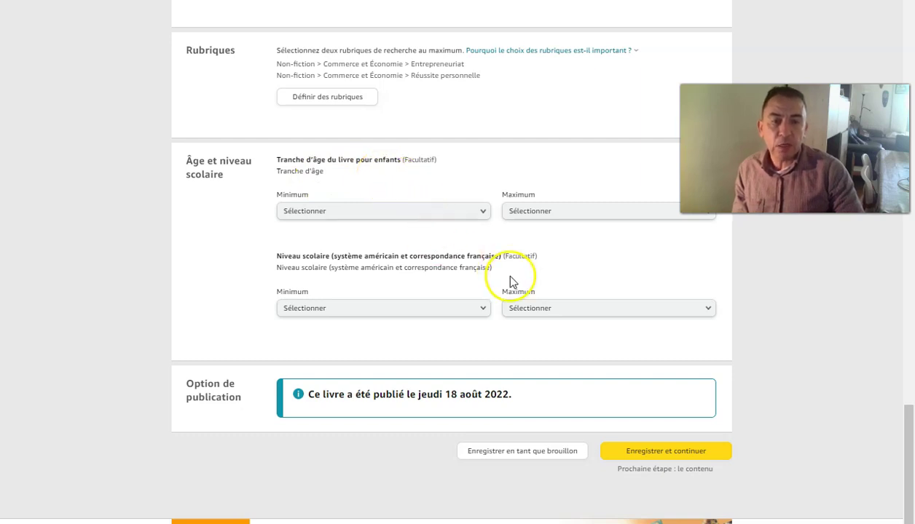
left_click(668, 454)
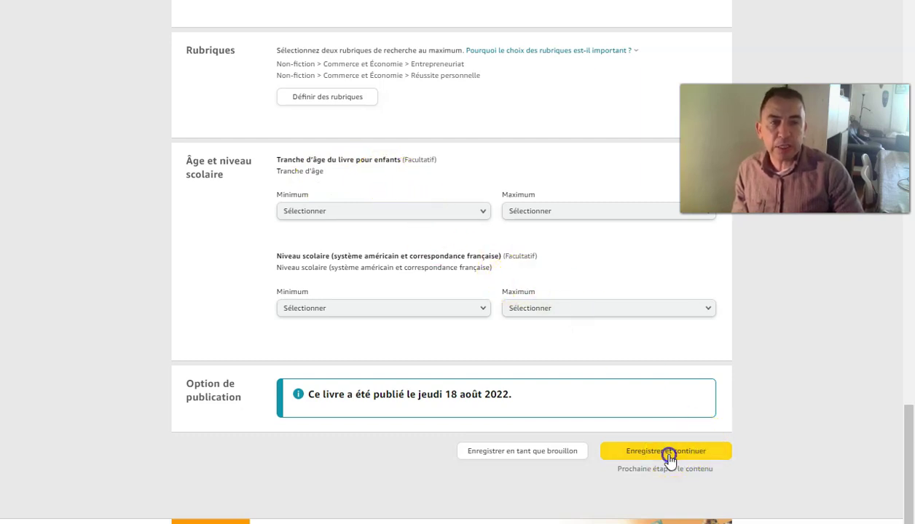
scroll(535, 437, "up", 6)
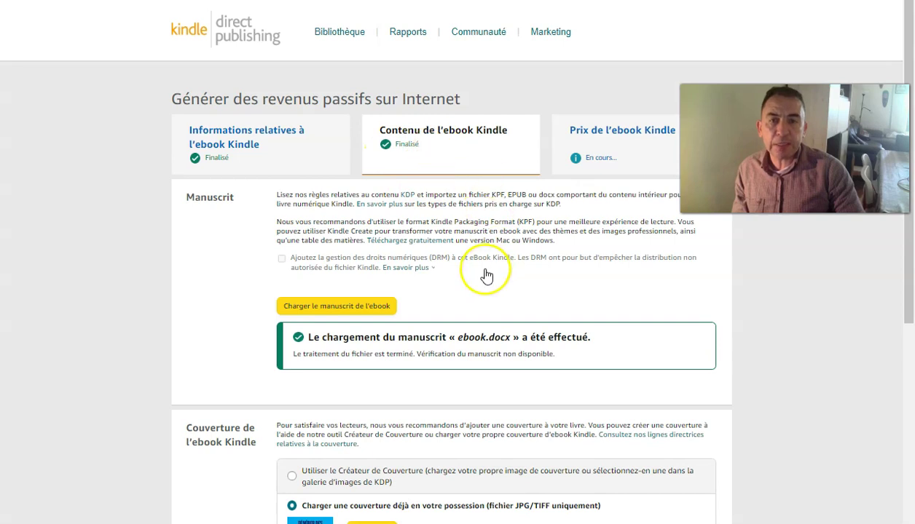
scroll(448, 274, "down", 1)
scroll(448, 275, "down", 1)
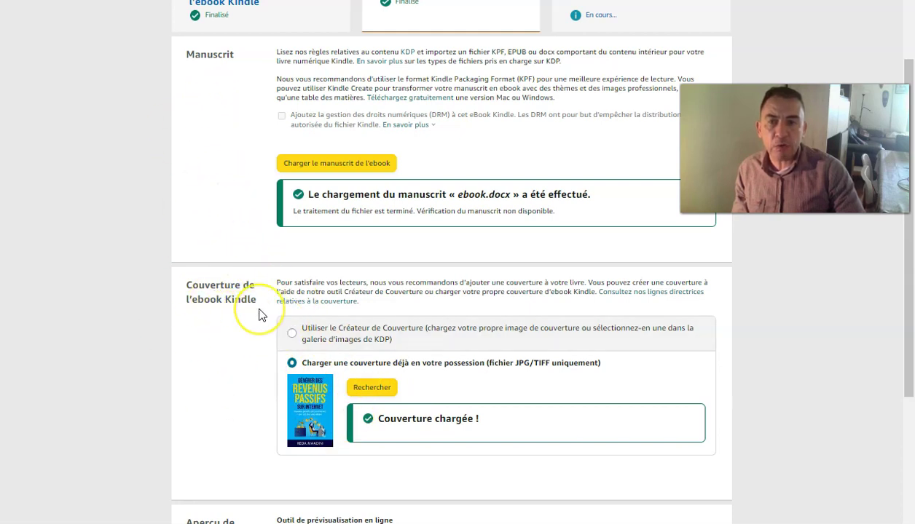
Open the Kindle ebook's pricing stage and review KDP Select enrollment, territories, primary marketplace and royalty settings
scroll(255, 315, "up", 1)
scroll(261, 315, "up", 1)
left_click(596, 146)
left_click(596, 146)
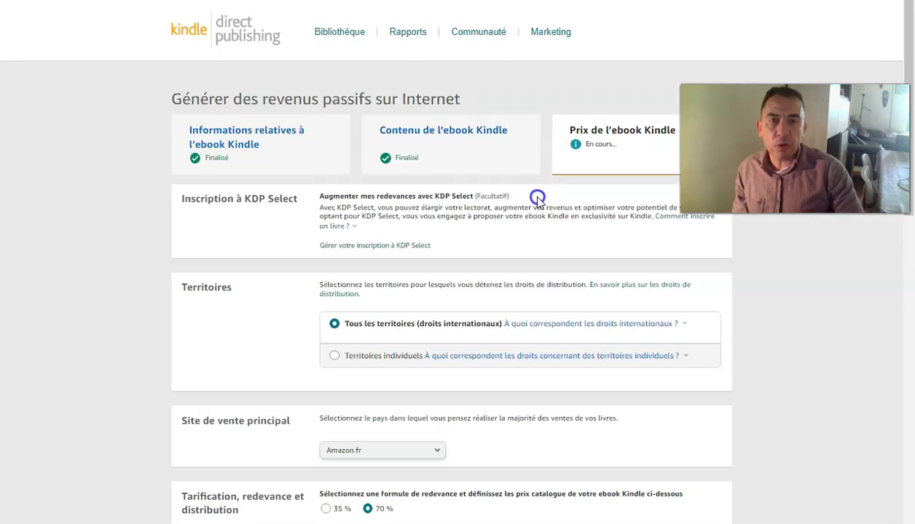
scroll(537, 196, "down", 2)
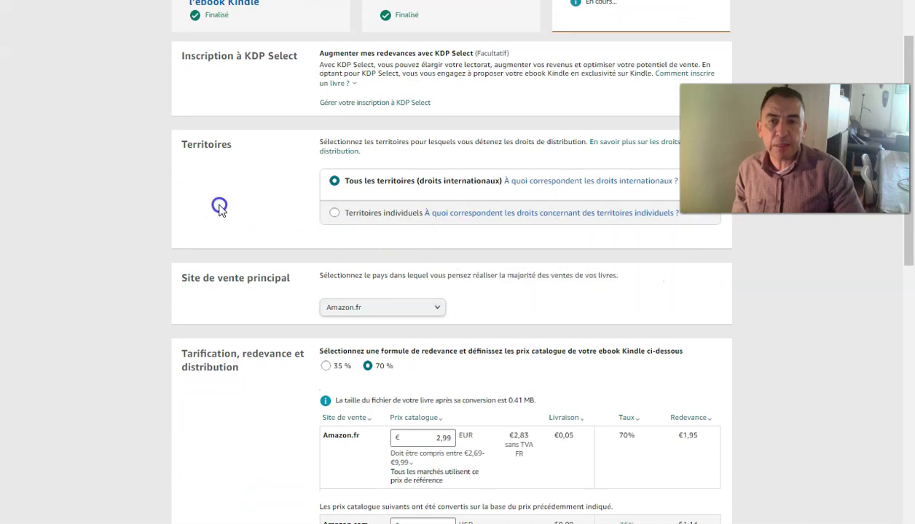
scroll(276, 215, "down", 3)
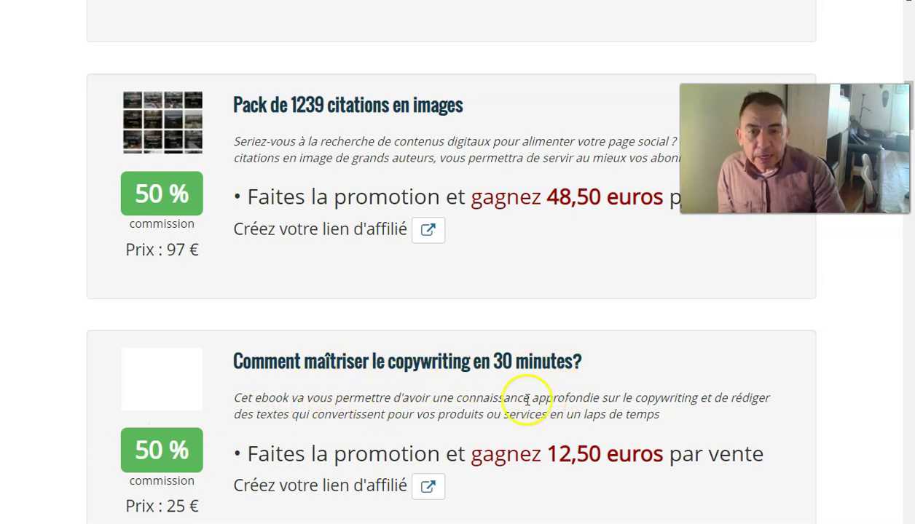
Open the sales page for the ebook "Comment maîtriser le copywriting en 30 minutes?", review it and follow its download link
left_click(386, 1)
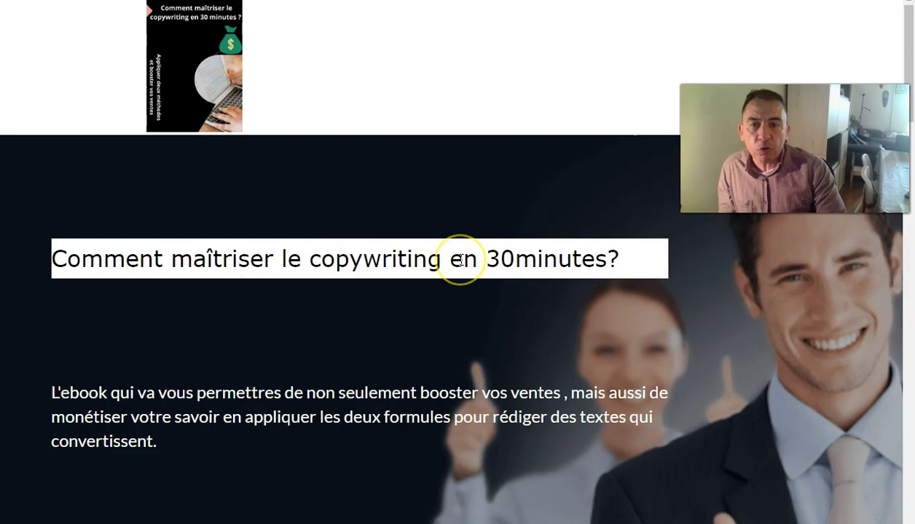
scroll(458, 263, "down", 3)
scroll(461, 260, "down", 10)
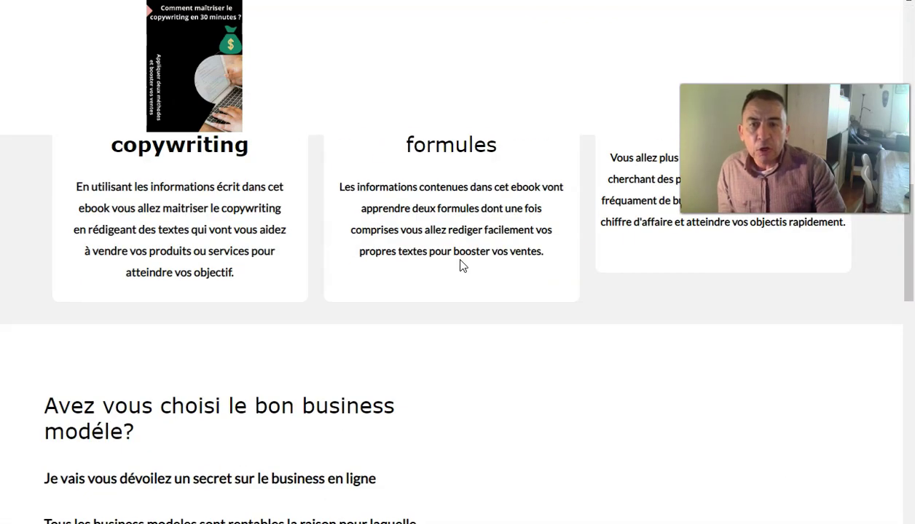
scroll(460, 265, "down", 3)
scroll(460, 265, "down", 15)
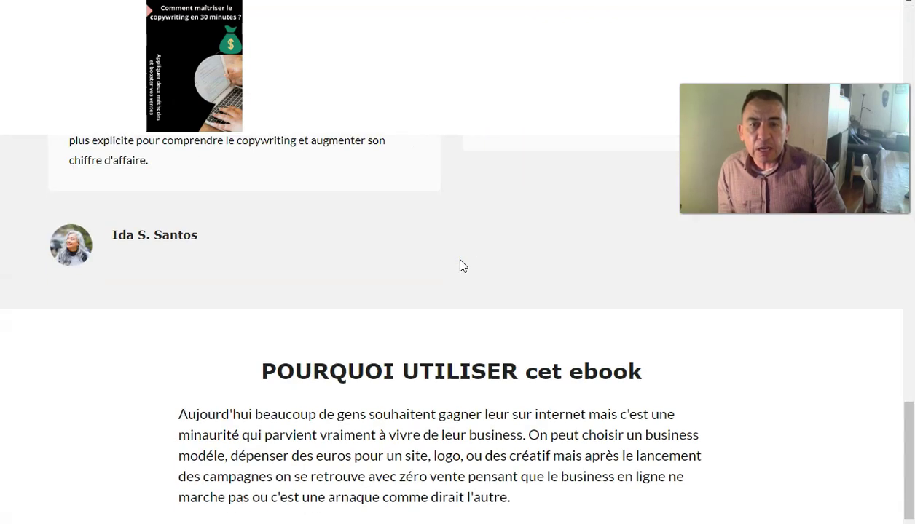
scroll(461, 260, "down", 2)
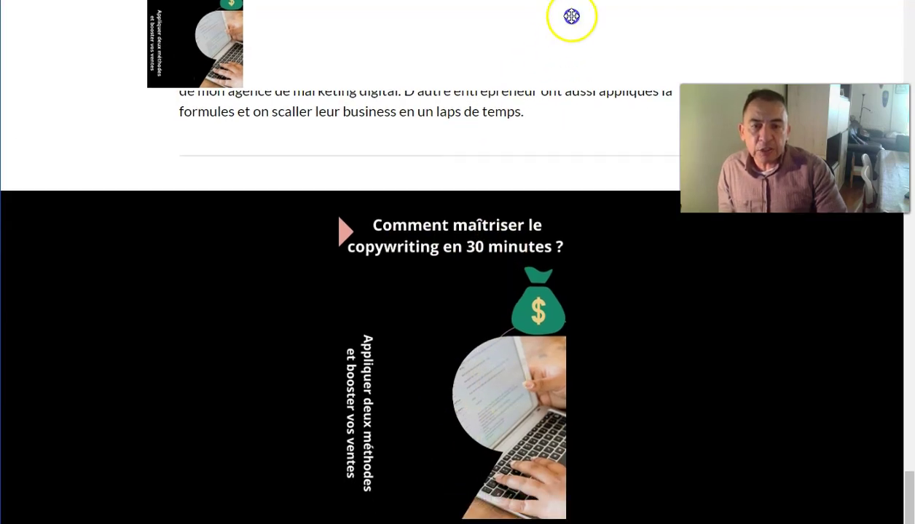
scroll(572, 15, "down", 2)
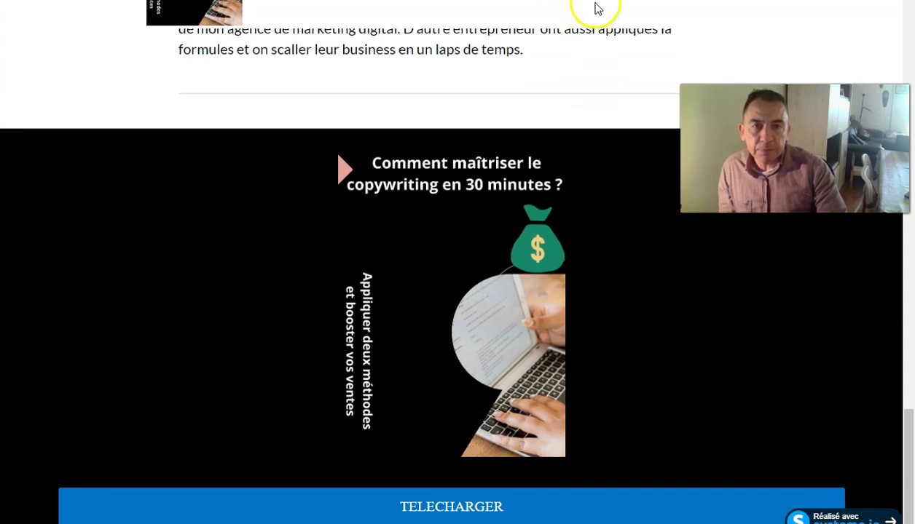
scroll(586, 11, "down", 1)
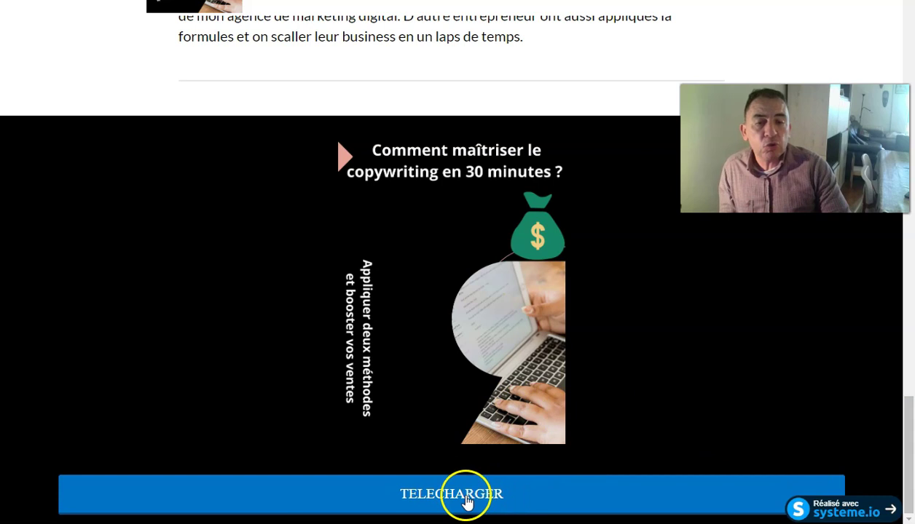
left_click(514, 502)
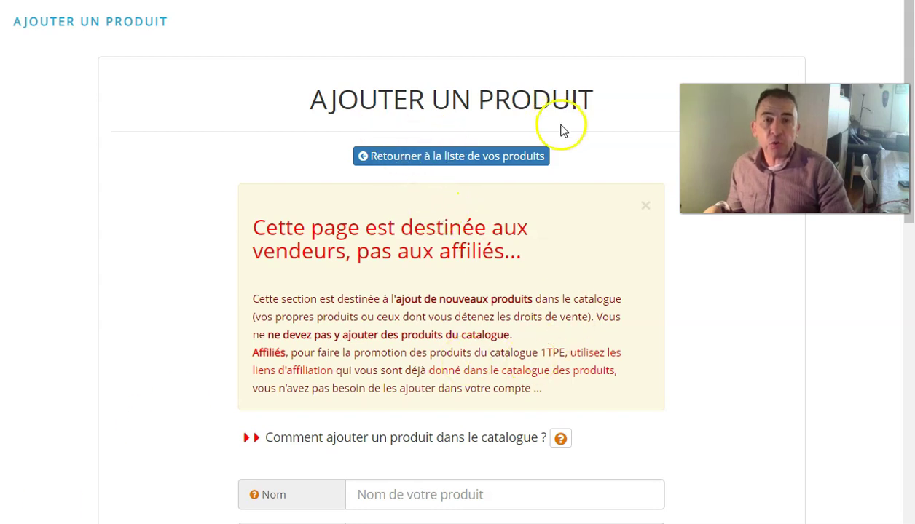
Review the 1TPE form for adding a product, from name, description and page URLs to price, commission, categories and catalogue options
scroll(541, 265, "down", 3)
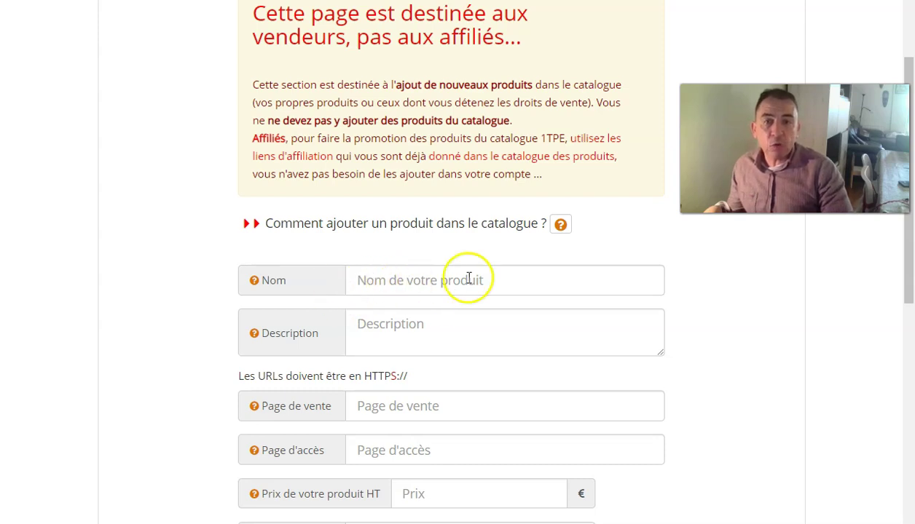
scroll(484, 333, "down", 2)
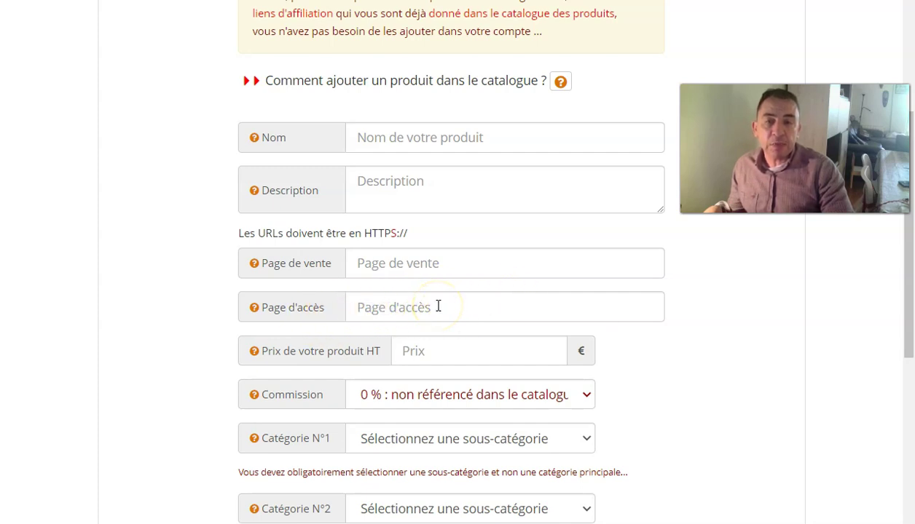
scroll(435, 306, "down", 2)
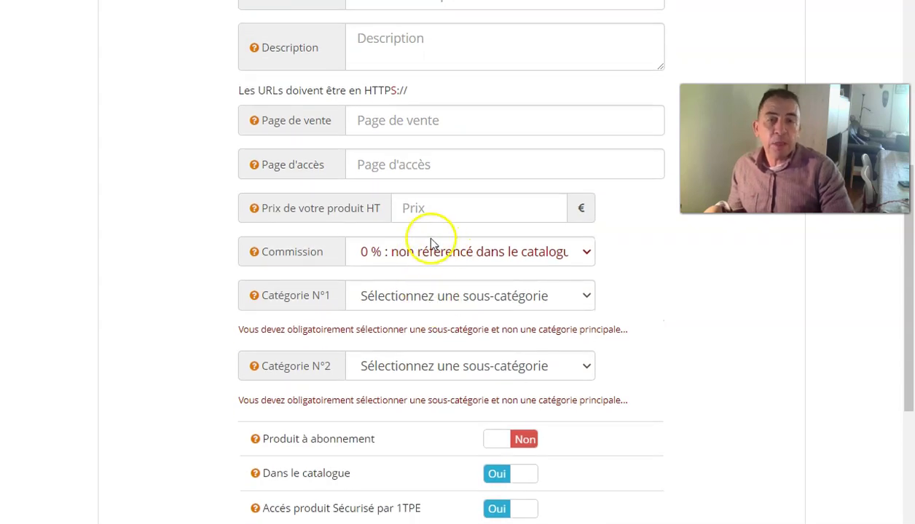
scroll(430, 207, "down", 1)
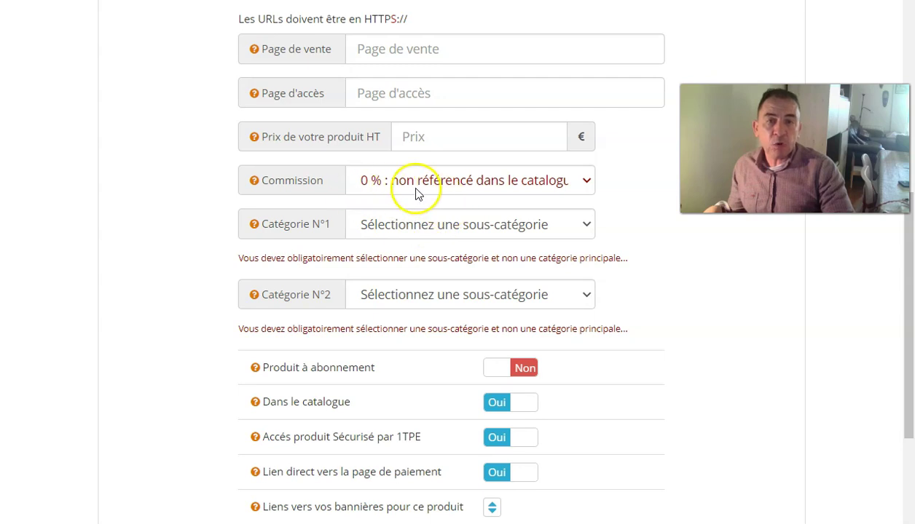
scroll(444, 221, "down", 1)
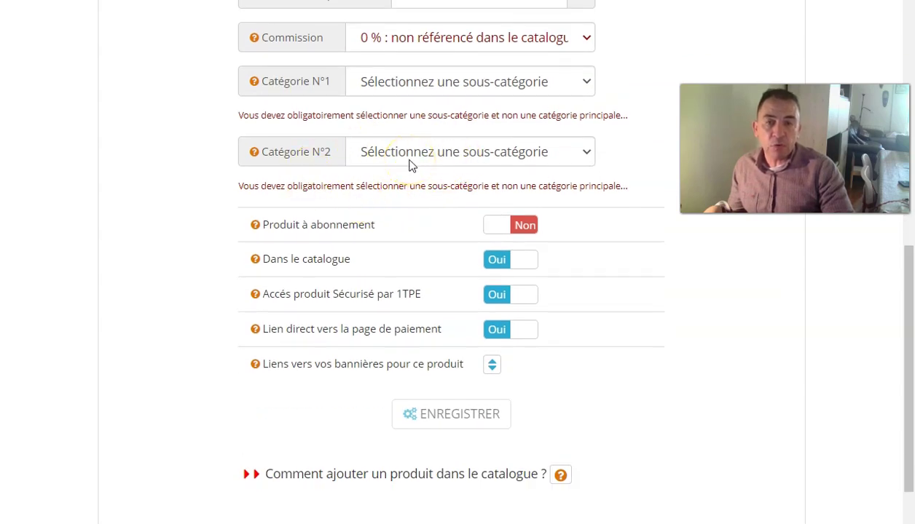
scroll(410, 166, "down", 3)
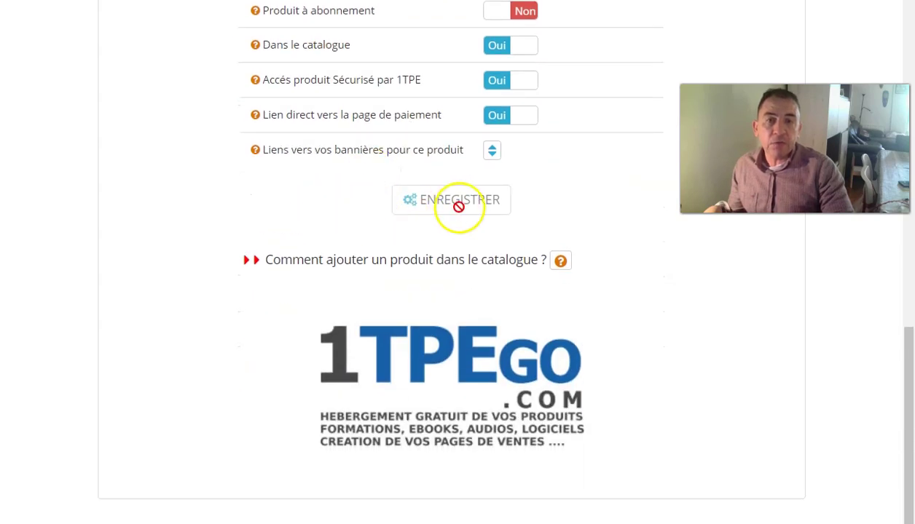